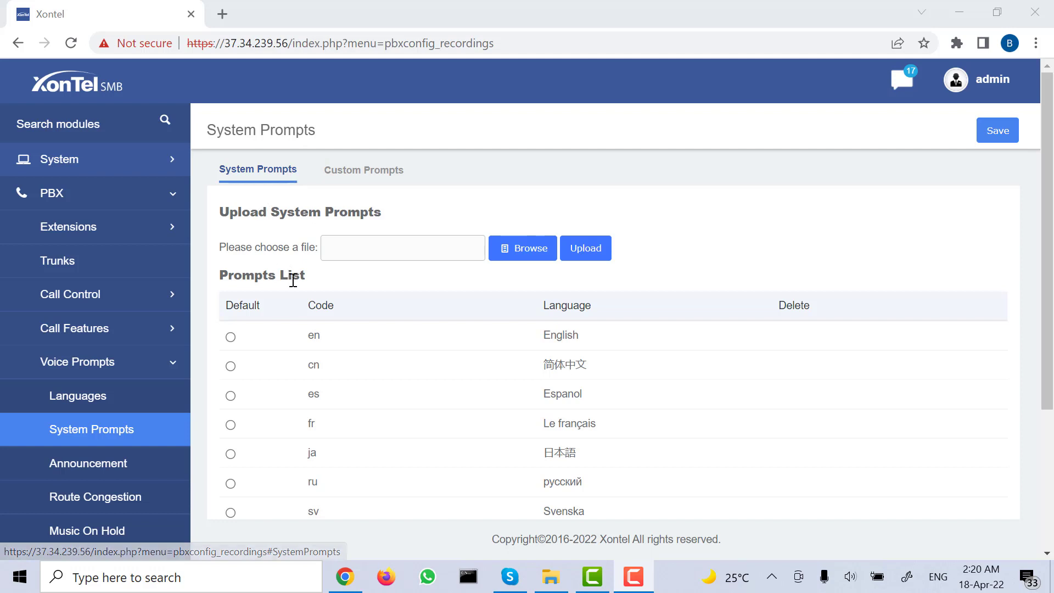
Step: Set English (en) as the default language in the system prompts list
scroll(306, 289, down, 2)
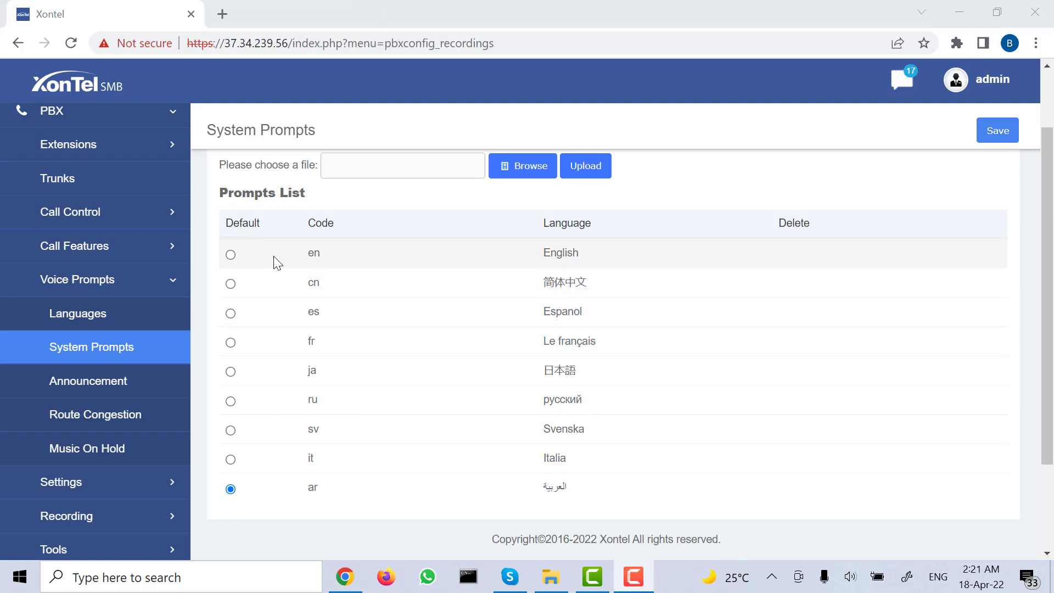
scroll(279, 258, up, 2)
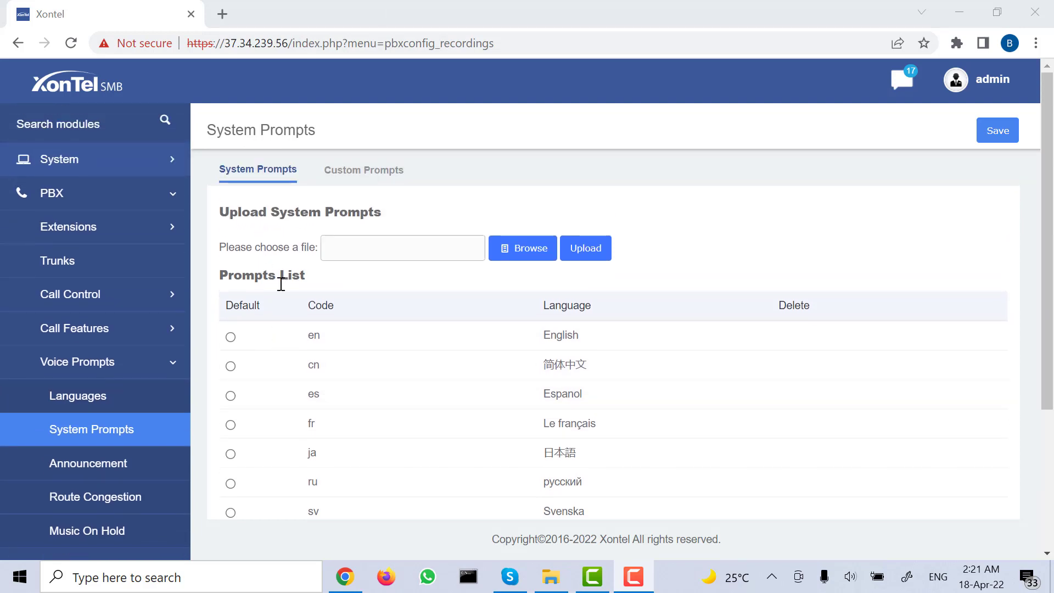
click(236, 349)
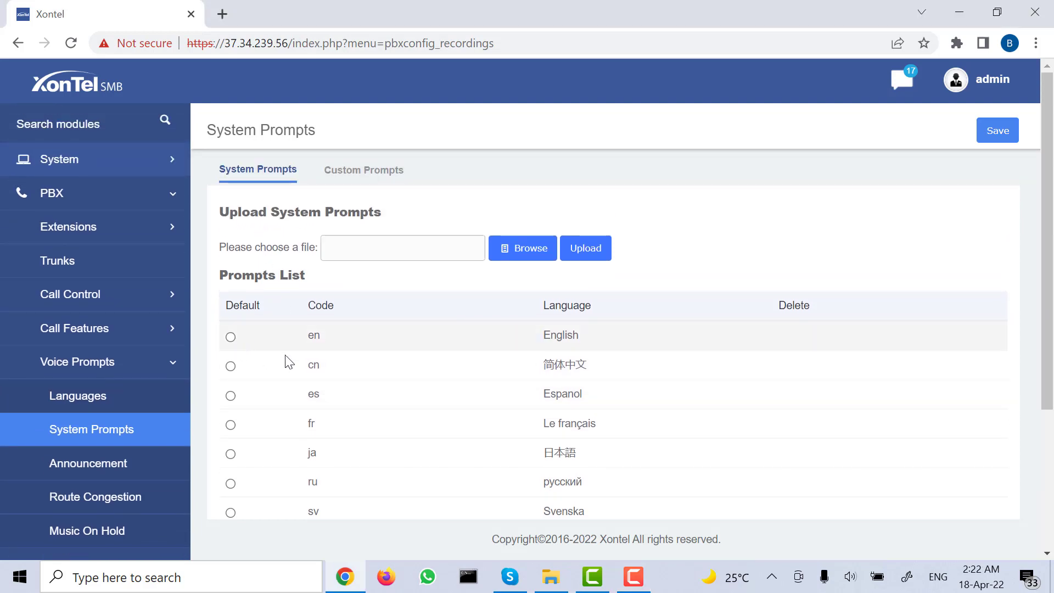
click(230, 337)
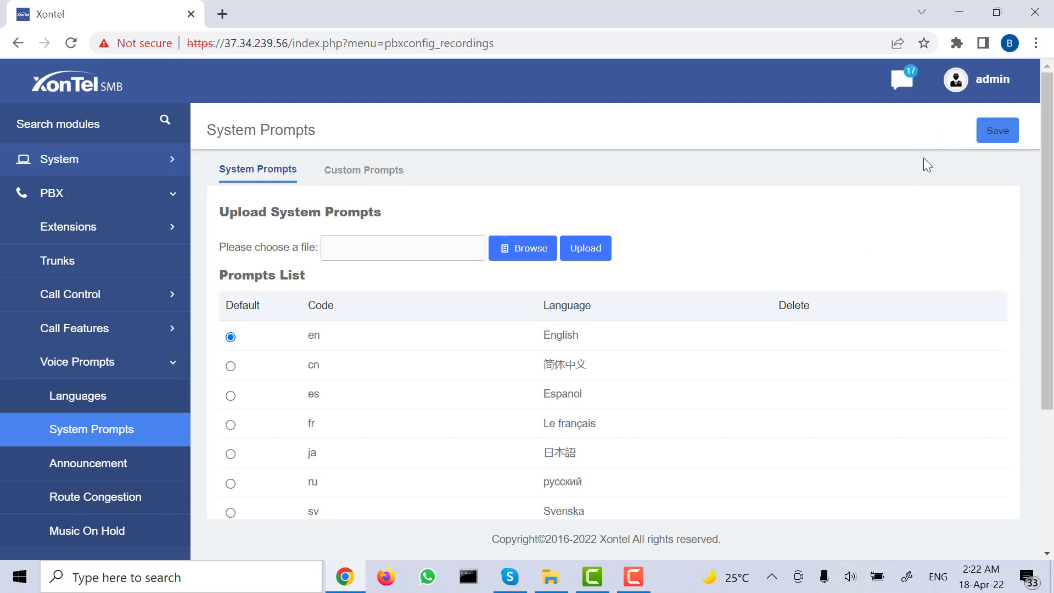
Step: Set Arabic (ar) as the default system prompt language and save the change
scroll(447, 381, down, 3)
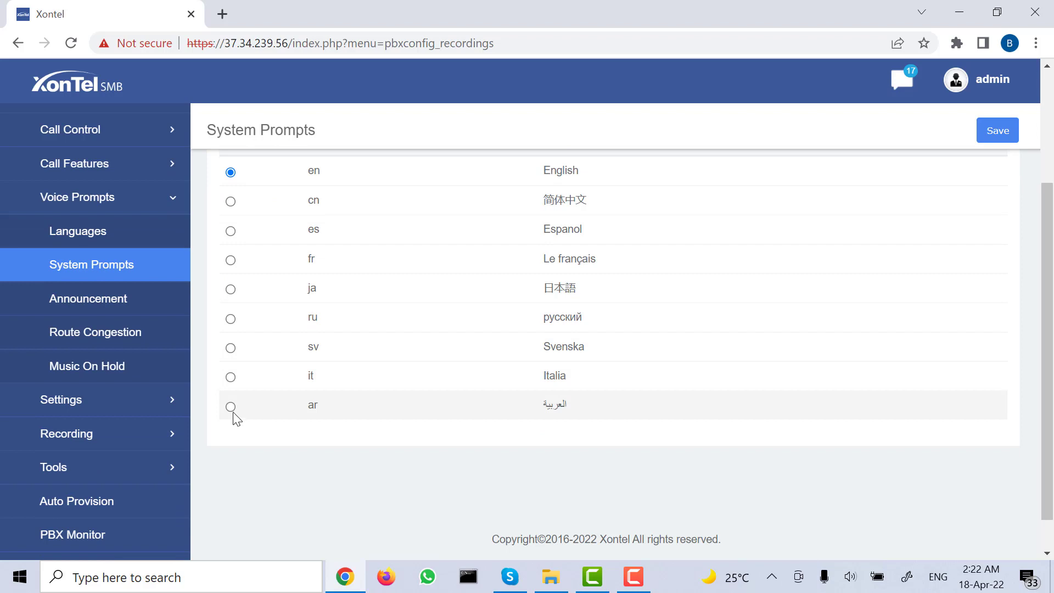
click(231, 406)
scroll(503, 369, up, 3)
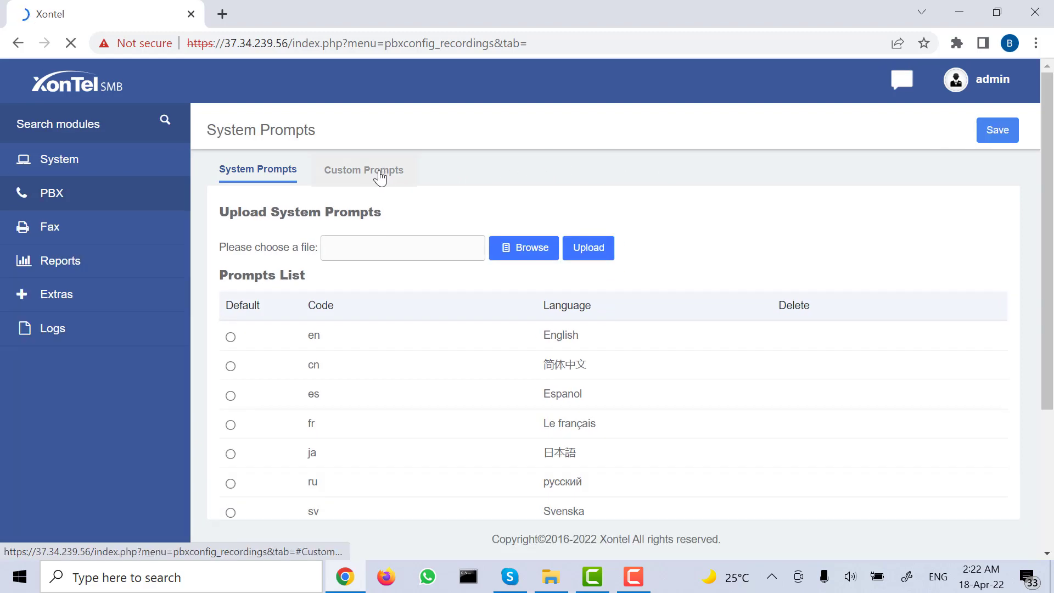
Step: Review the file format and size requirements for uploading a custom prompt, and close the upload form without choosing a file
click(383, 179)
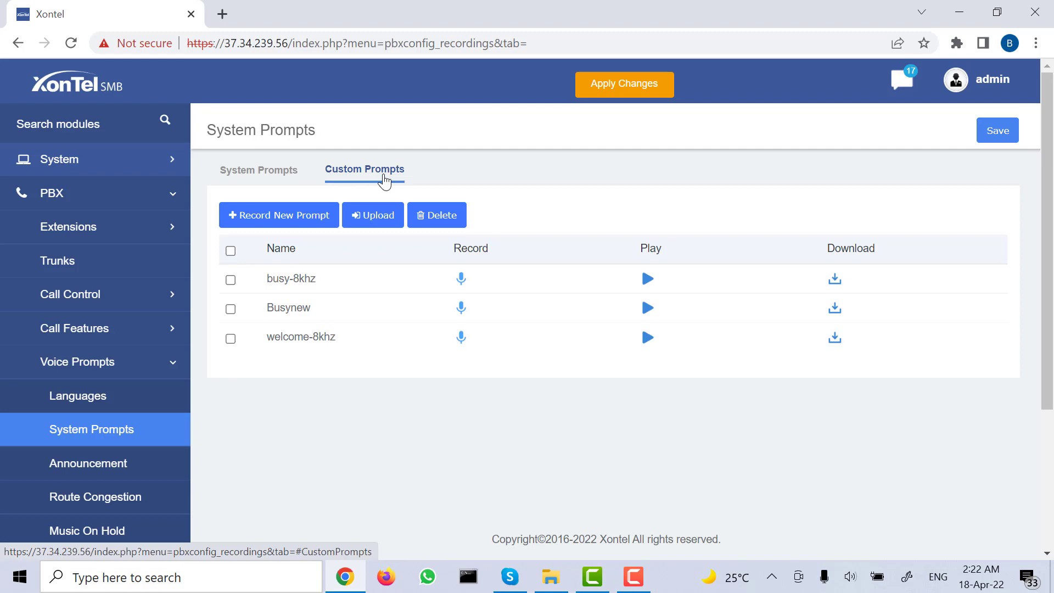
click(381, 221)
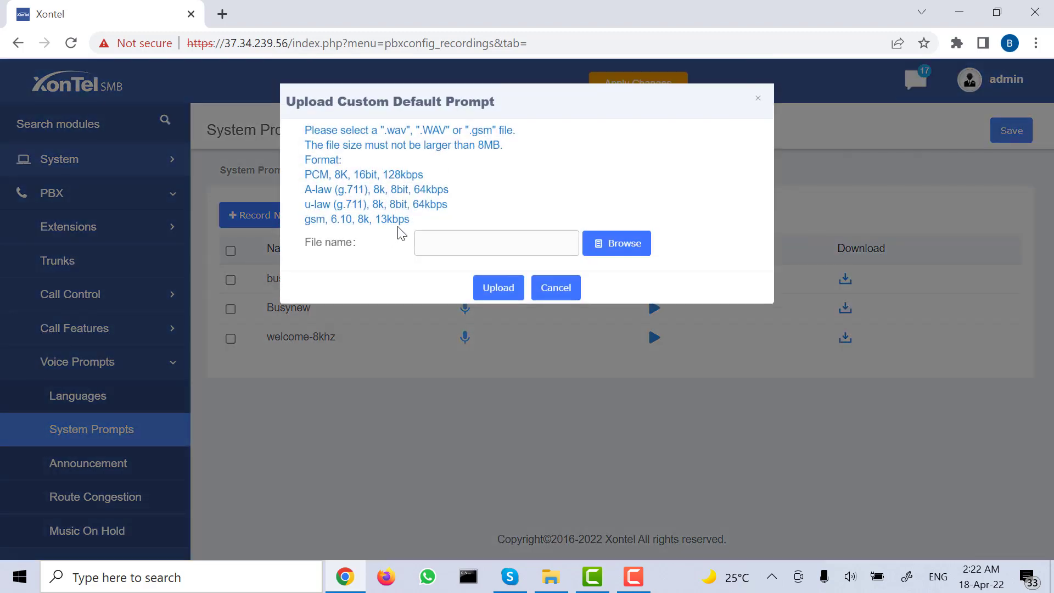
drag(501, 146, 370, 133)
click(378, 187)
drag(411, 218, 318, 134)
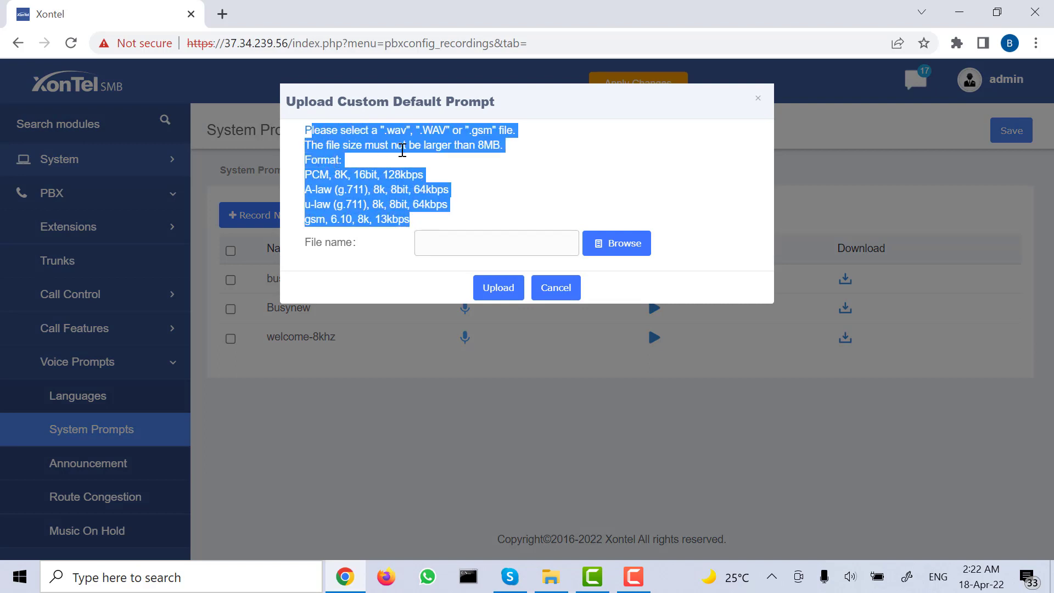
click(450, 195)
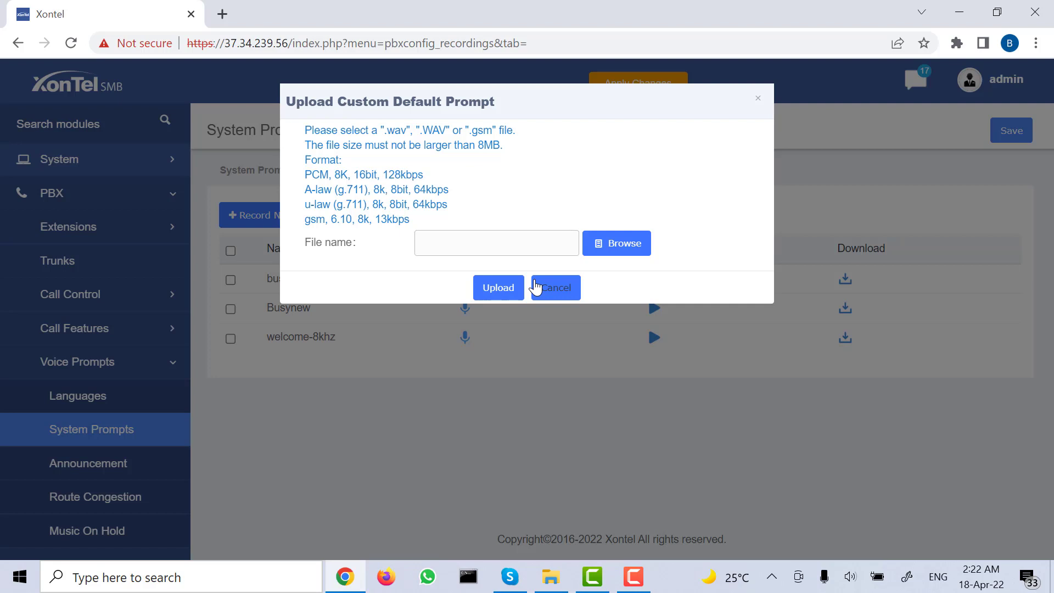
click(537, 287)
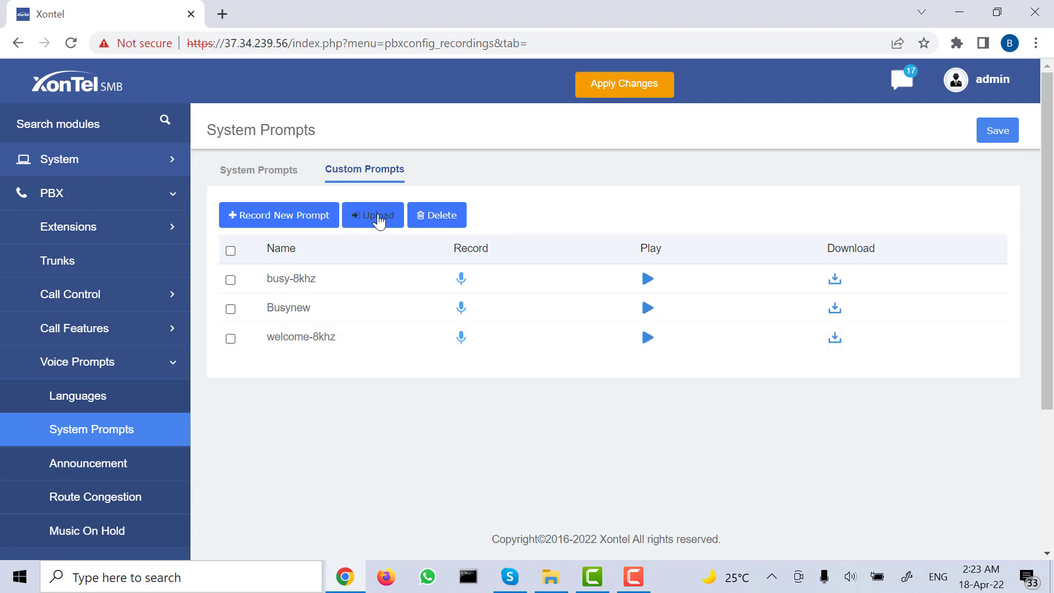
Step: Fill in a new prompt recording with the name test, extension 11 and wav format, and discard it
click(284, 219)
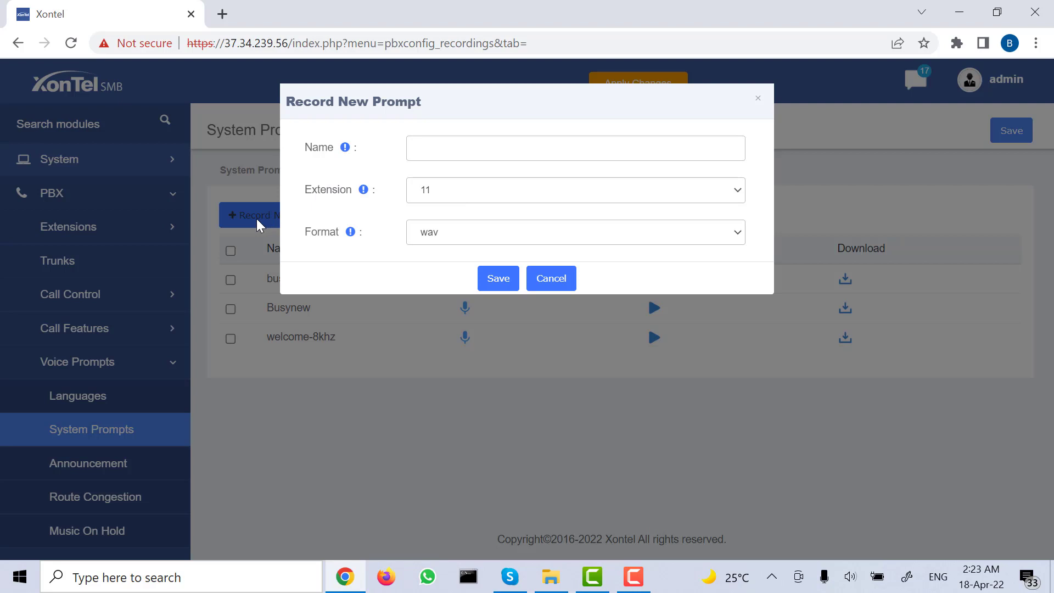
click(432, 159)
click(439, 191)
click(450, 232)
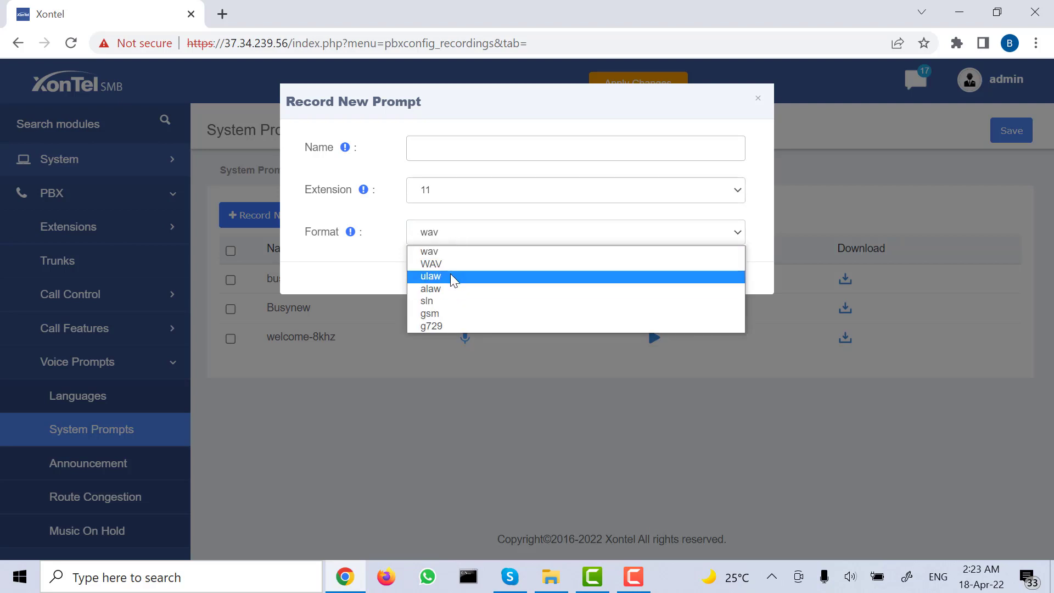
click(447, 242)
click(427, 148)
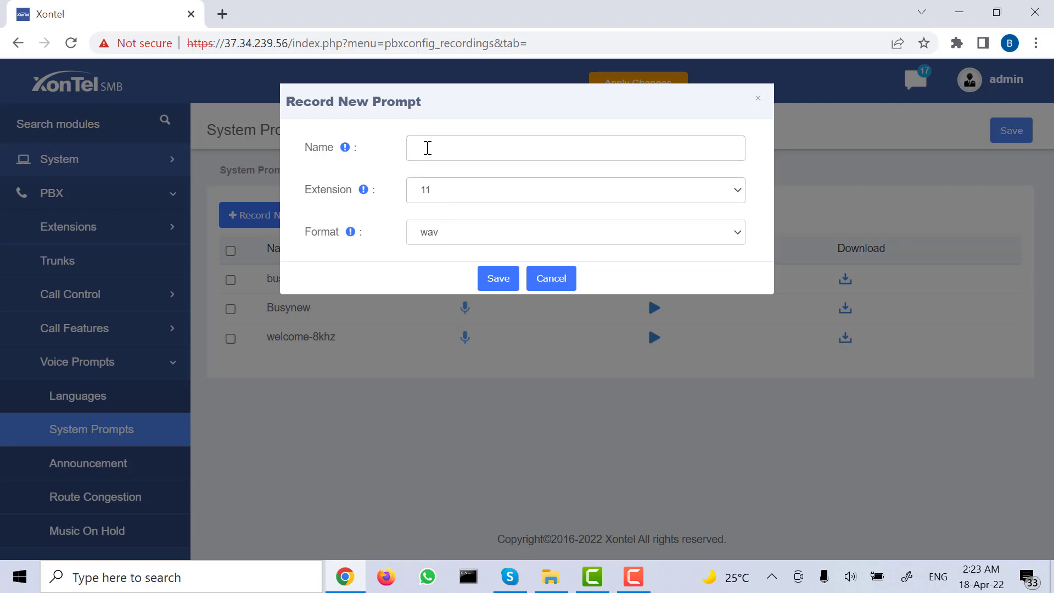
text(test)
click(483, 280)
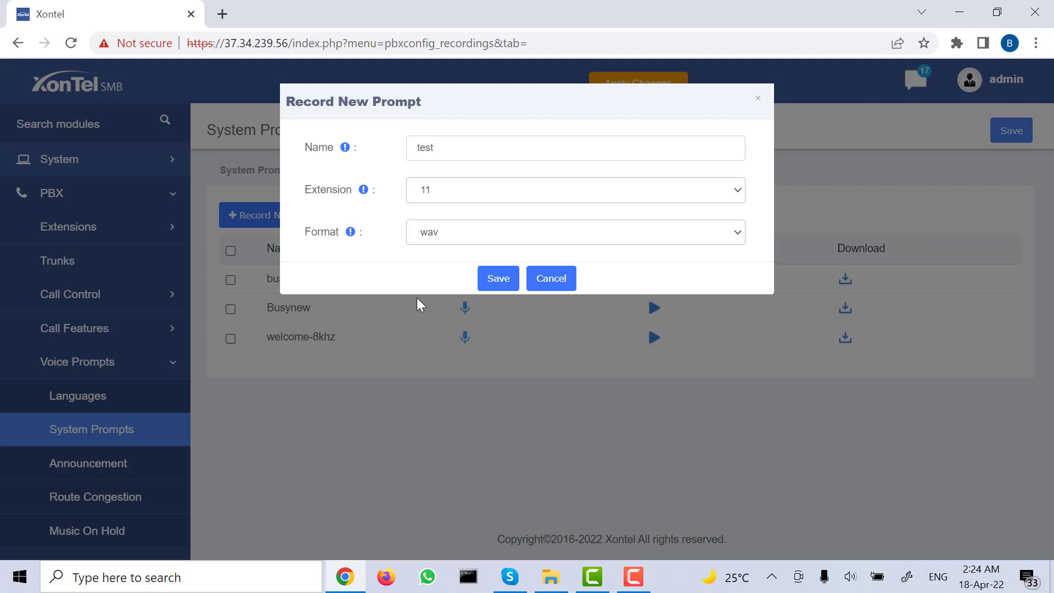
click(536, 279)
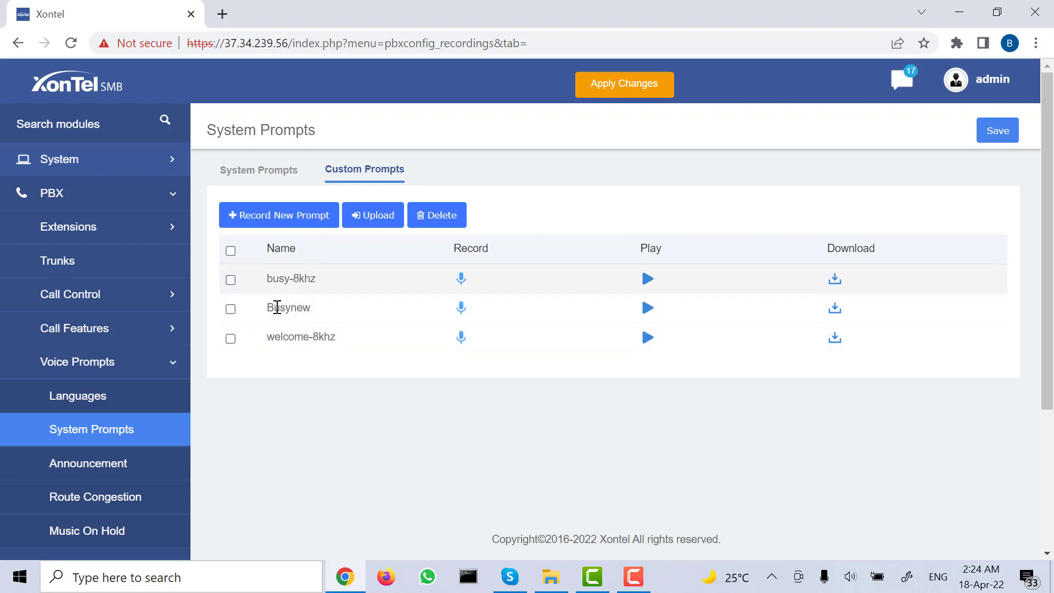
Step: Open a blank IVR entry under Call Features and view the custom prompts available for its Prompt setting
click(110, 326)
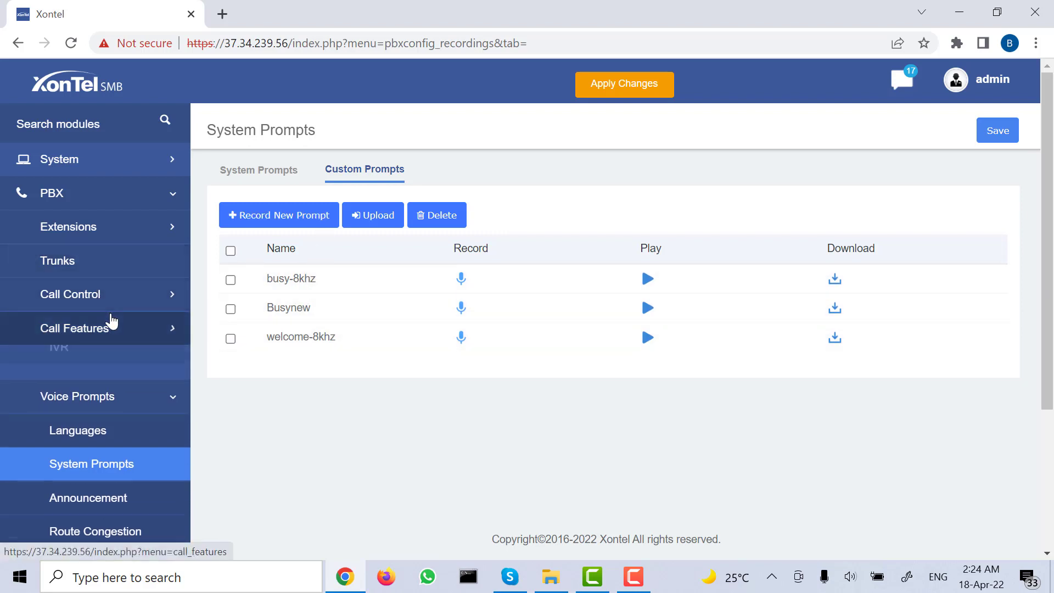
click(110, 373)
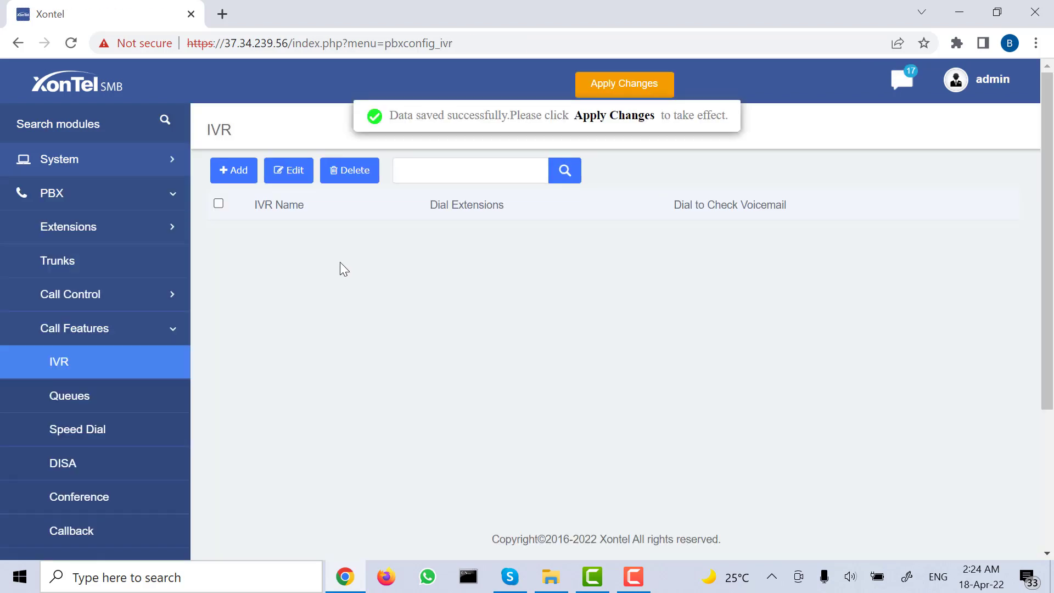
click(245, 175)
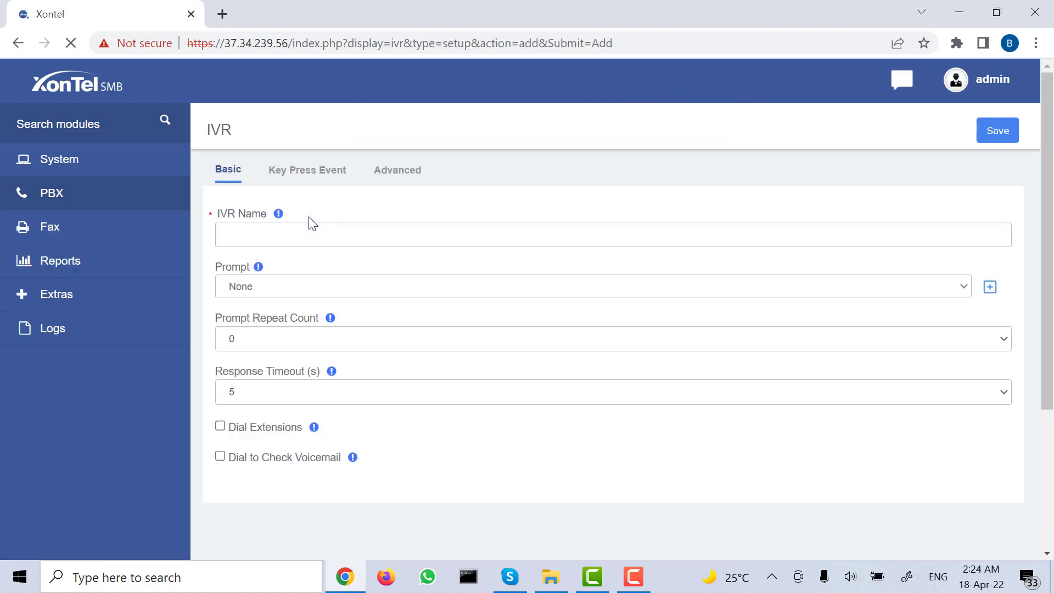
click(266, 286)
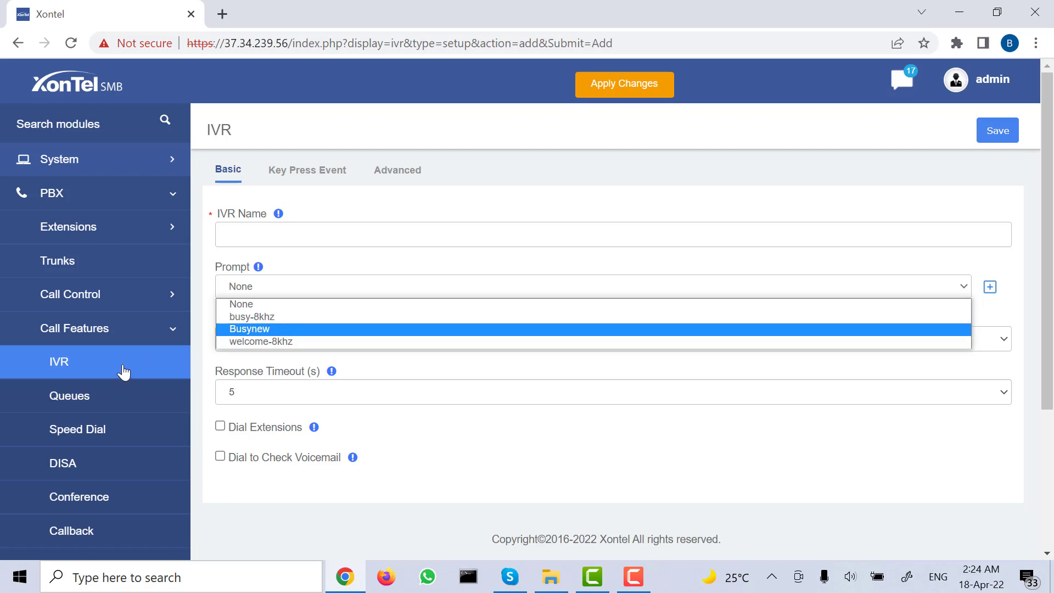
Step: Leave the unsaved IVR entry and return to the custom prompts list in System Prompts
scroll(123, 369, down, 5)
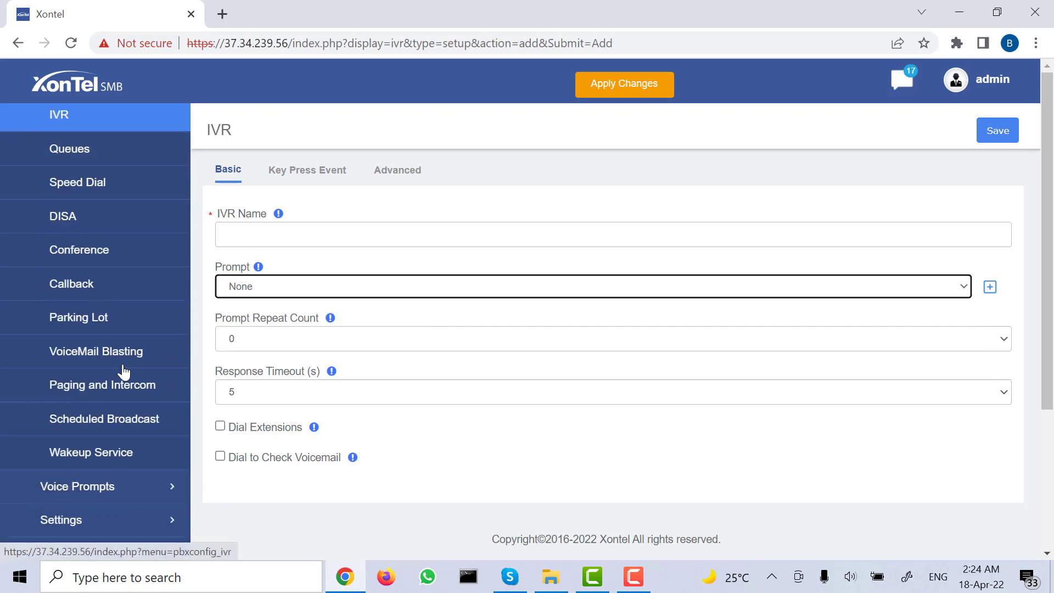
click(118, 487)
scroll(117, 494, down, 3)
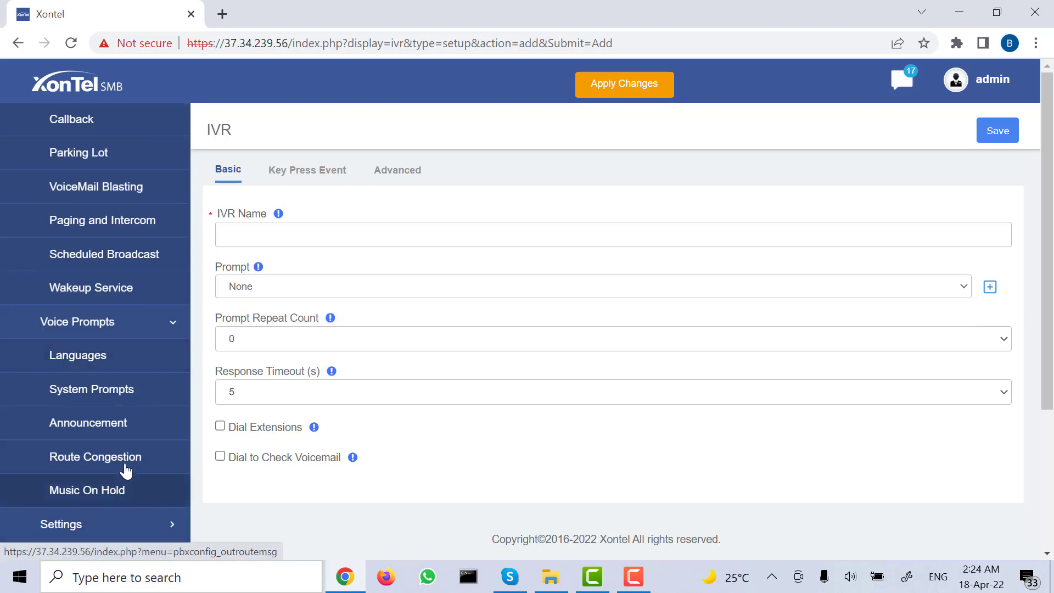
click(147, 396)
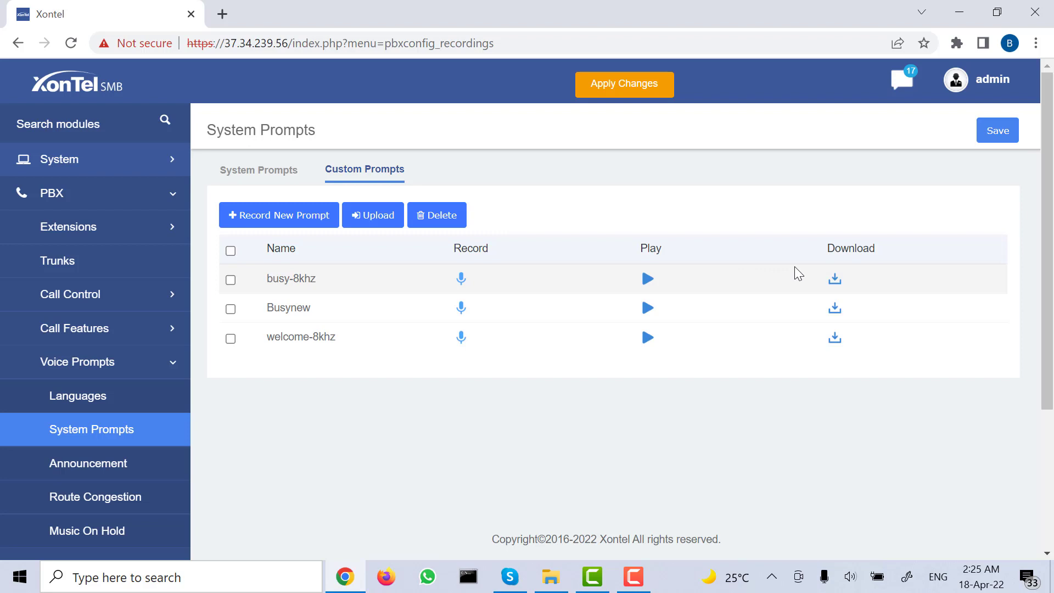
click(640, 577)
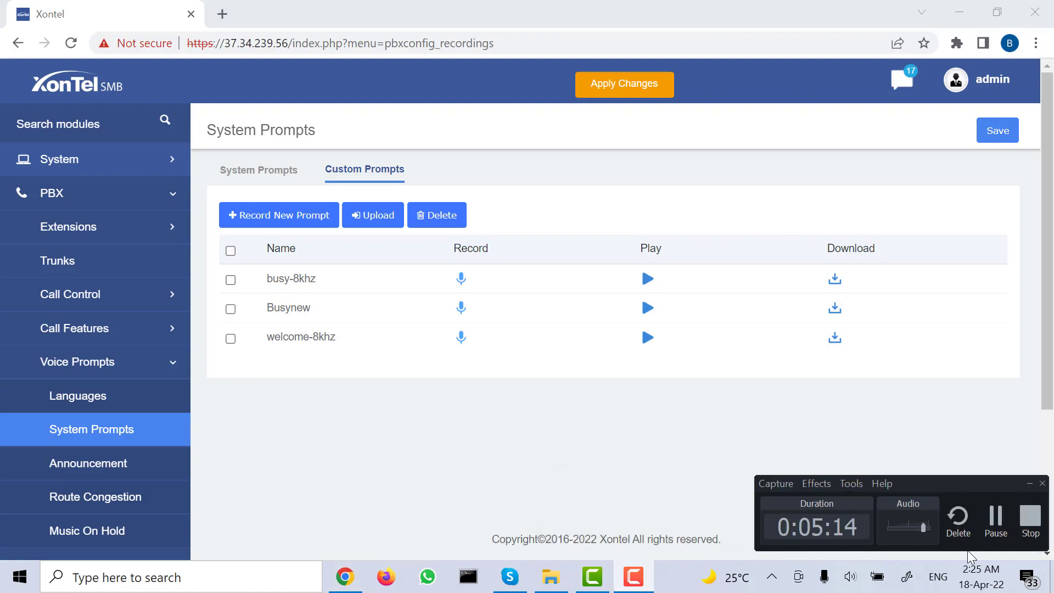